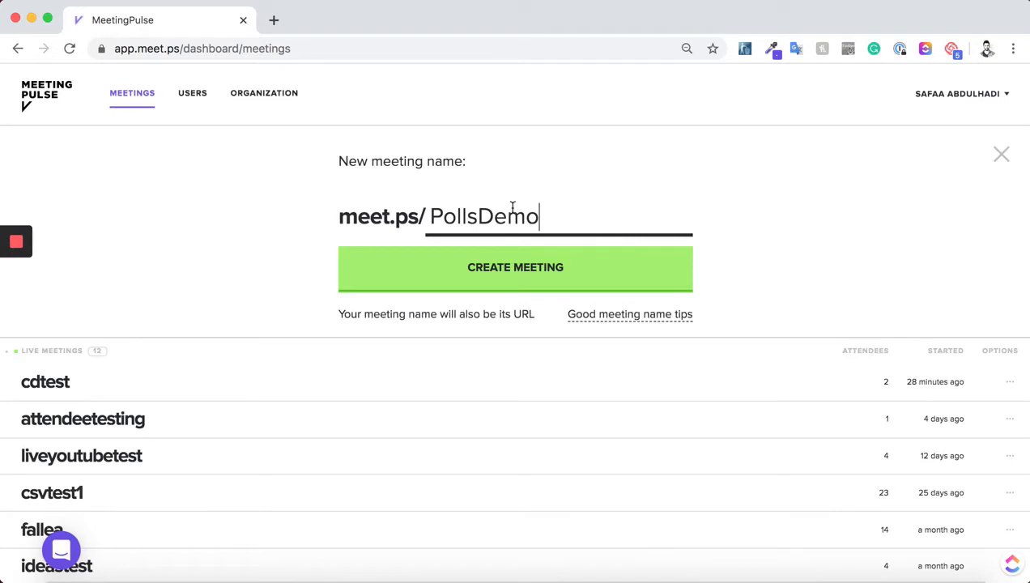
Step: Create the meeting PollsDemo123 and turn off its Ideas, Q&A and Pulse features, keeping only Polls & Surveys enabled
{"action": "type", "text": "123"}
{"action": "left_click", "coordinate": [543, 267]}
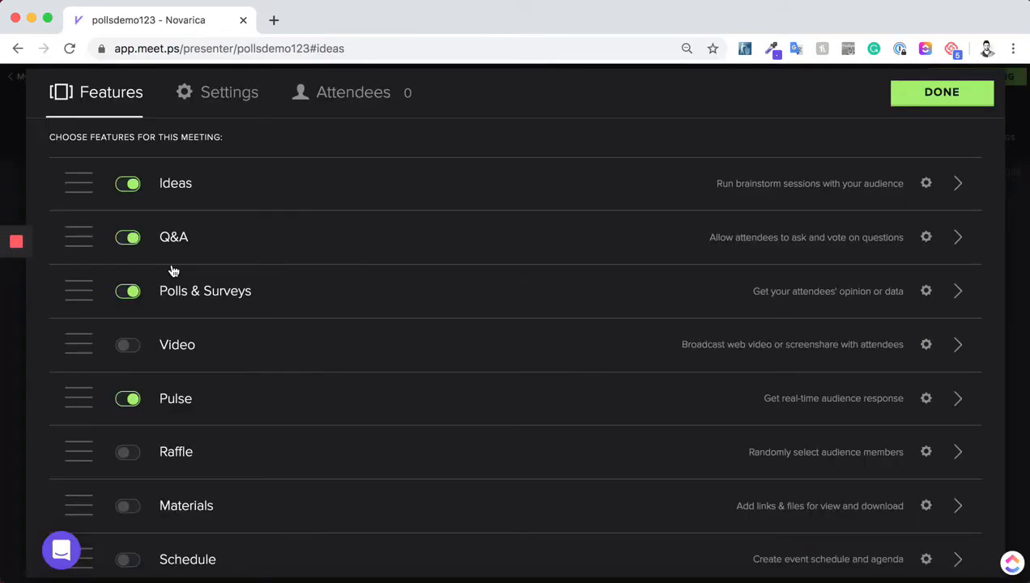
{"action": "left_click", "coordinate": [127, 189]}
{"action": "left_click", "coordinate": [130, 237]}
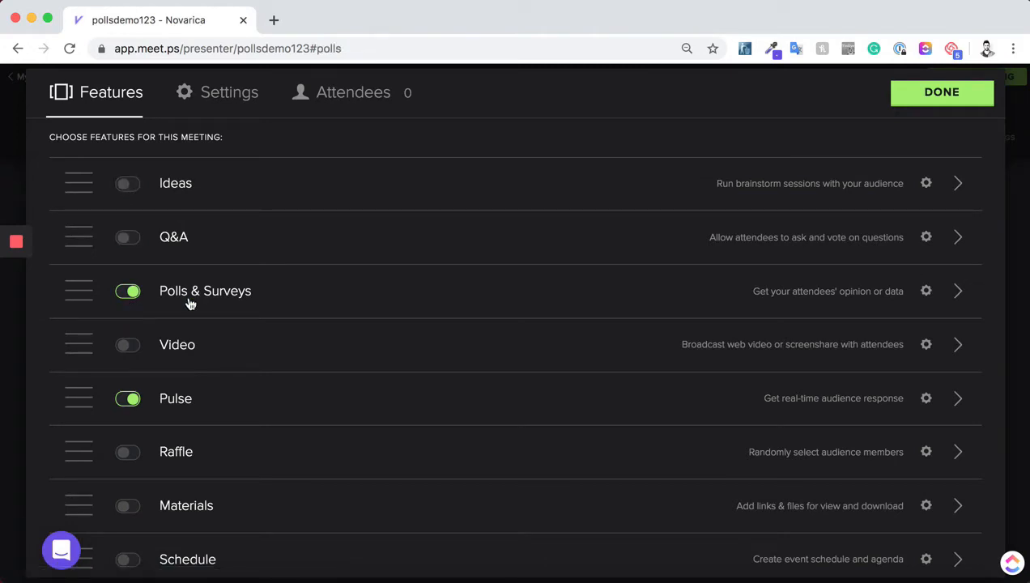
{"action": "left_click", "coordinate": [127, 400]}
{"action": "left_click", "coordinate": [922, 95]}
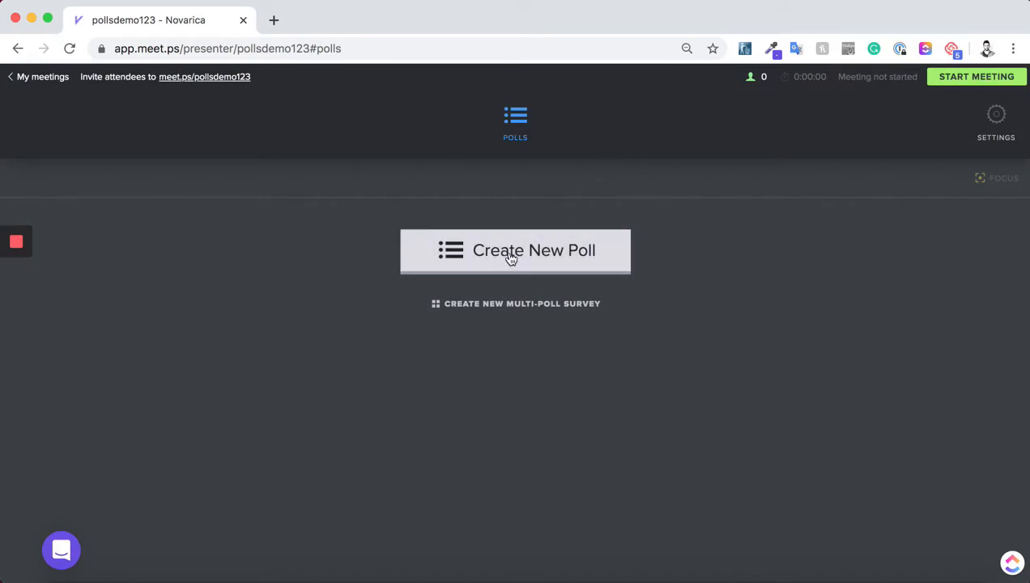
Step: Create a new Single Answer poll with the question "What city do you reside in?"
{"action": "left_click", "coordinate": [544, 252]}
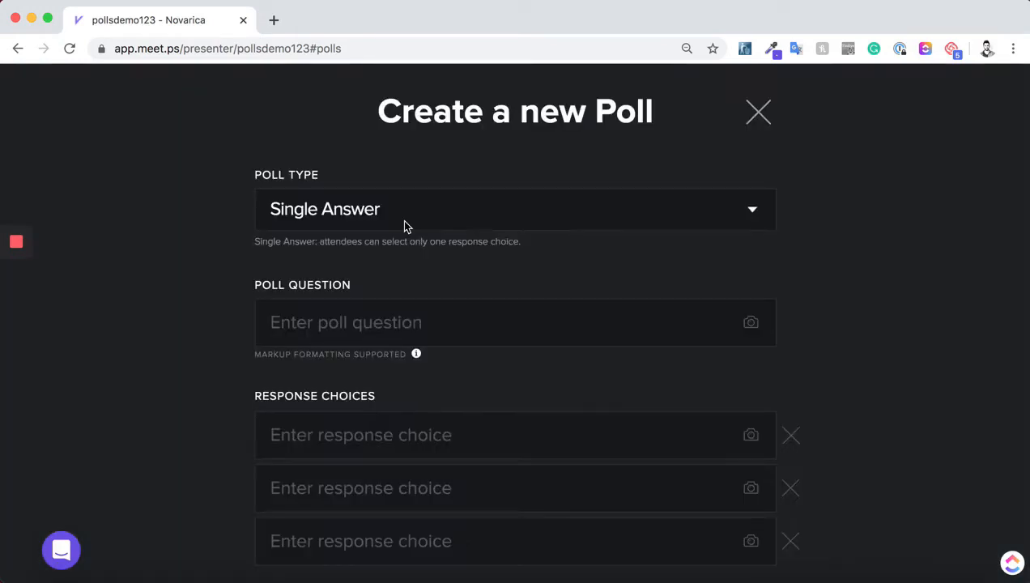
{"action": "left_click", "coordinate": [405, 225]}
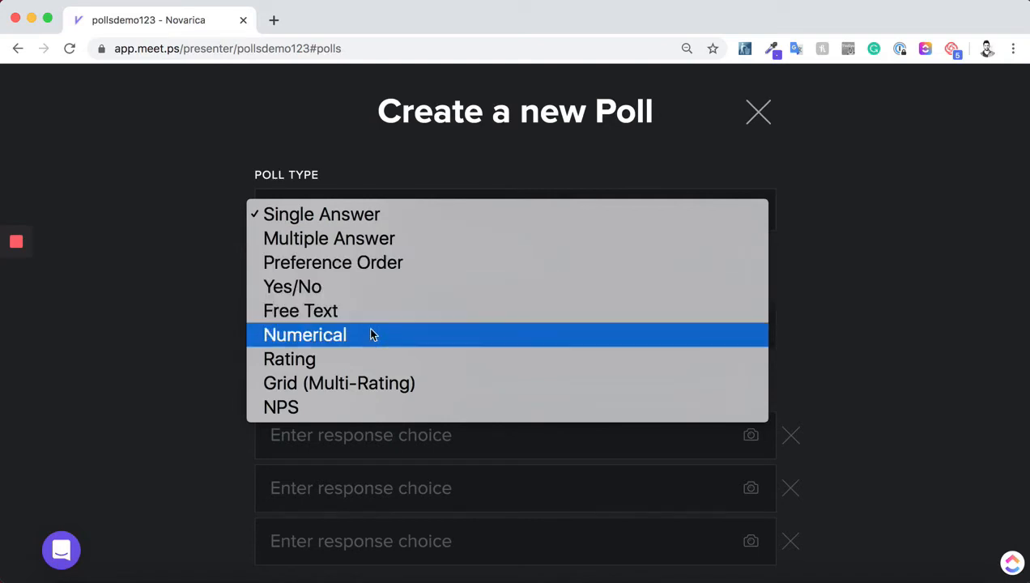
{"action": "left_click", "coordinate": [169, 392]}
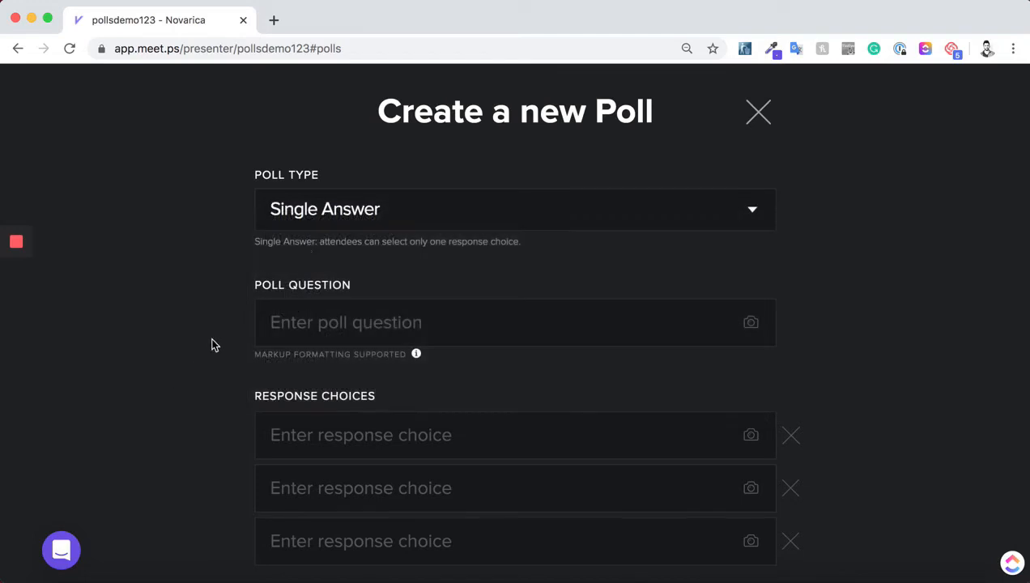
{"action": "left_click", "coordinate": [440, 318]}
{"action": "type", "text": "Wha"}
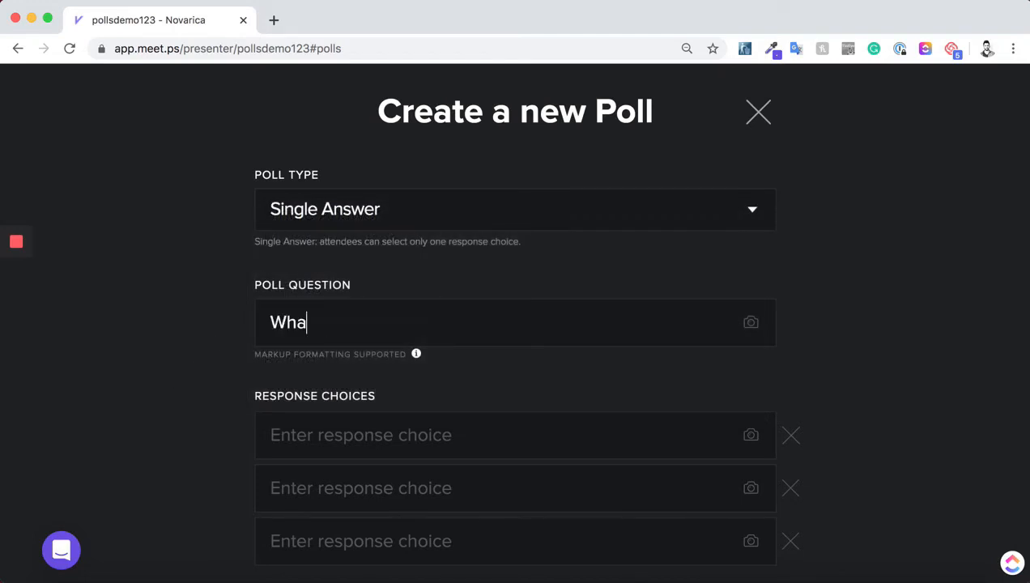
{"action": "type", "text": "t city do you reside "}
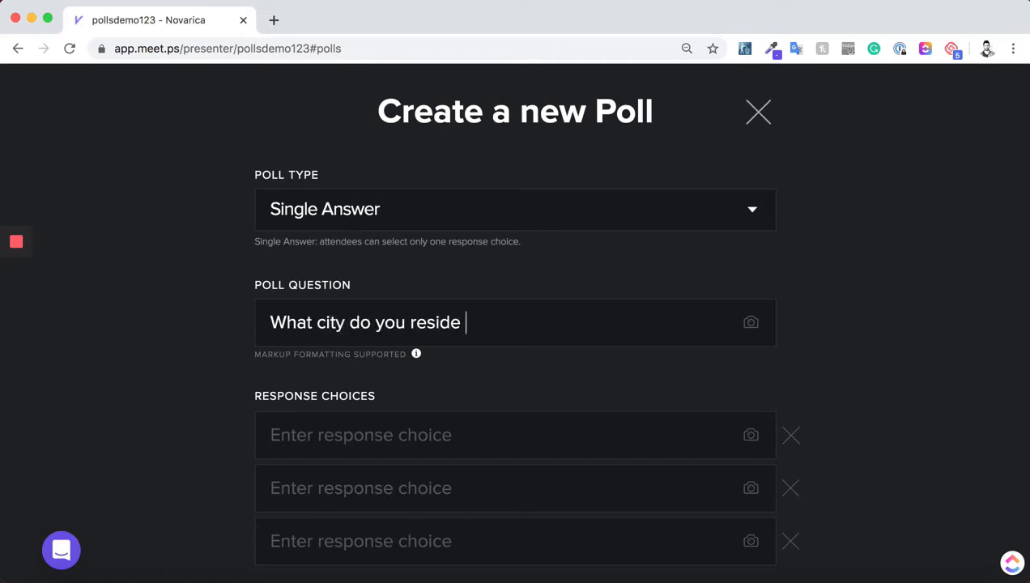
{"action": "type", "text": "in?"}
Step: Enter New York, London and Istanbul as the poll's response choices and remove the extra empty choice
{"action": "scroll", "coordinate": [271, 414], "scroll_direction": "down", "scroll_amount": 1}
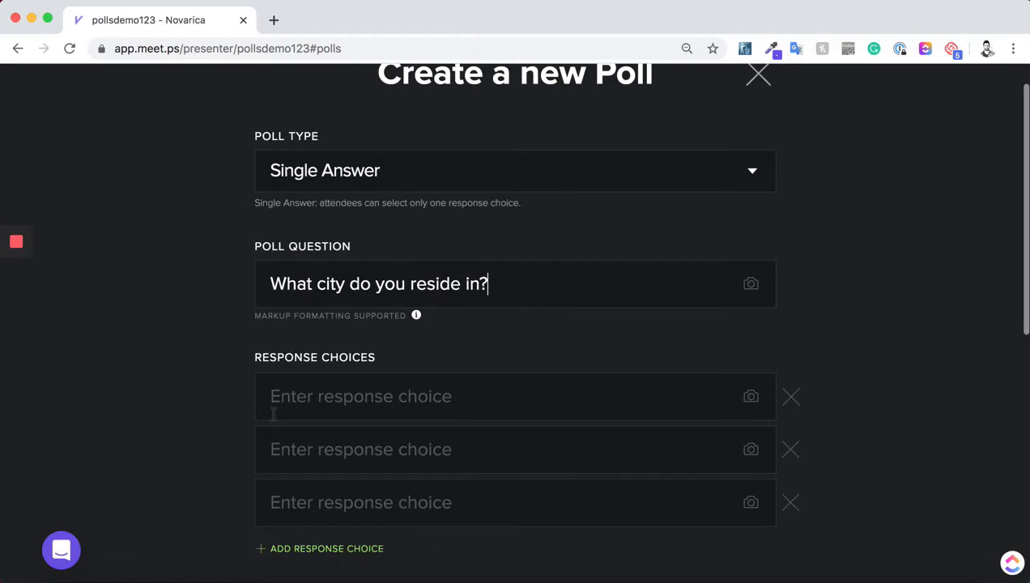
{"action": "left_click", "coordinate": [348, 406]}
{"action": "type", "text": "New Yor"}
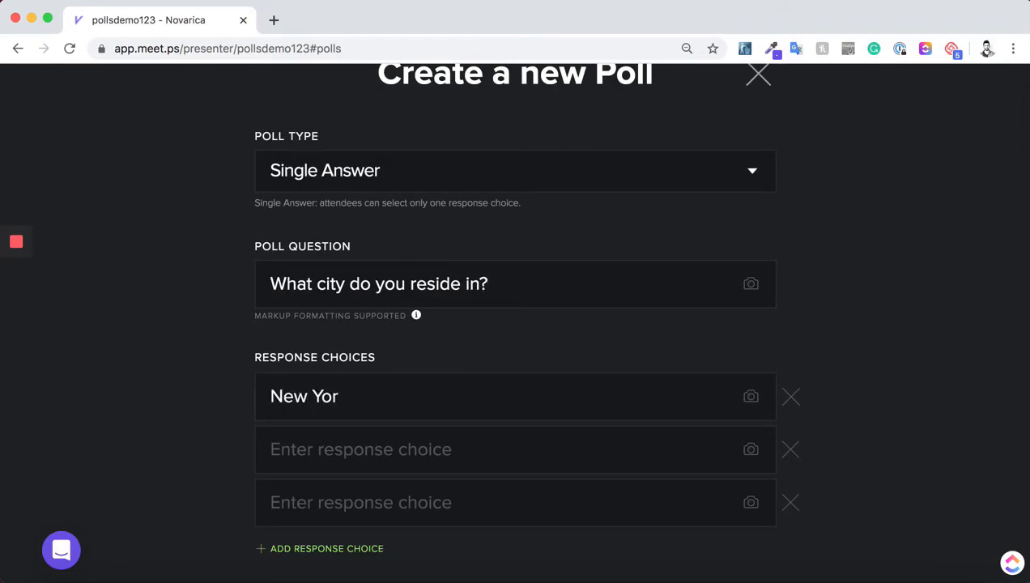
{"action": "type", "text": "k"}
{"action": "key", "text": "Tab"}
{"action": "type", "text": "London"}
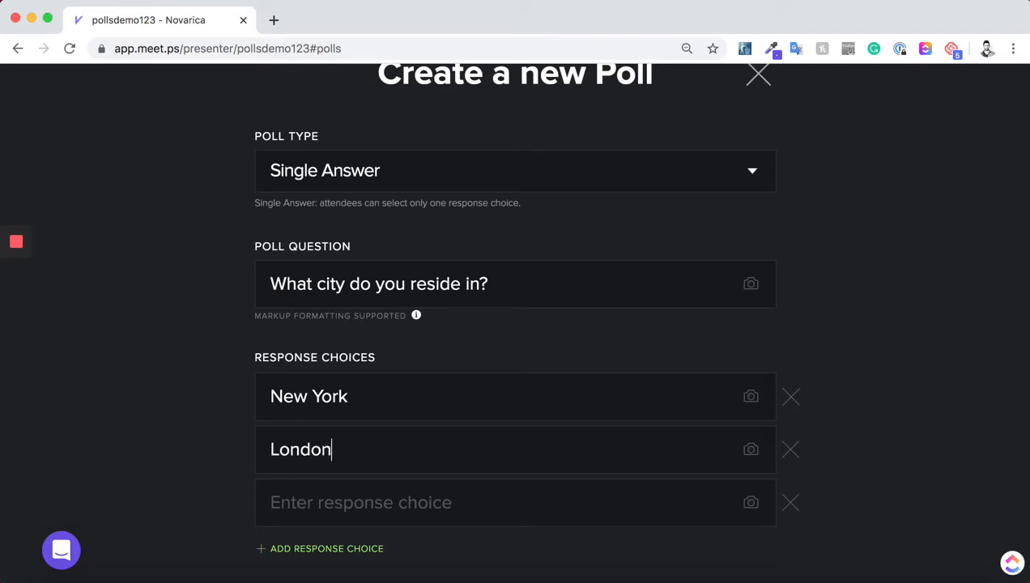
{"action": "left_click", "coordinate": [378, 496]}
{"action": "type", "text": "Istanbul"}
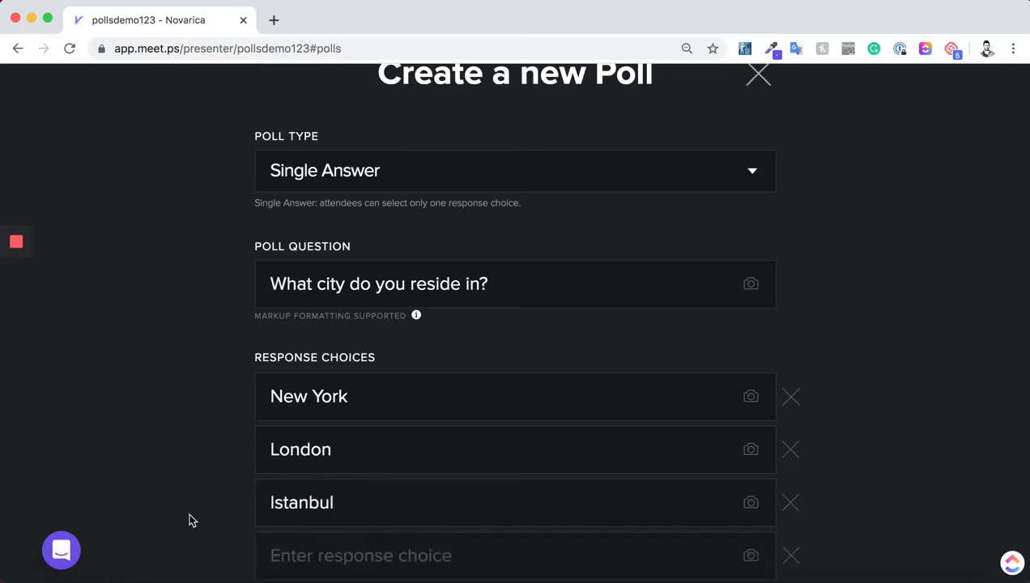
{"action": "scroll", "coordinate": [227, 450], "scroll_direction": "down", "scroll_amount": 3}
{"action": "left_click", "coordinate": [791, 440]}
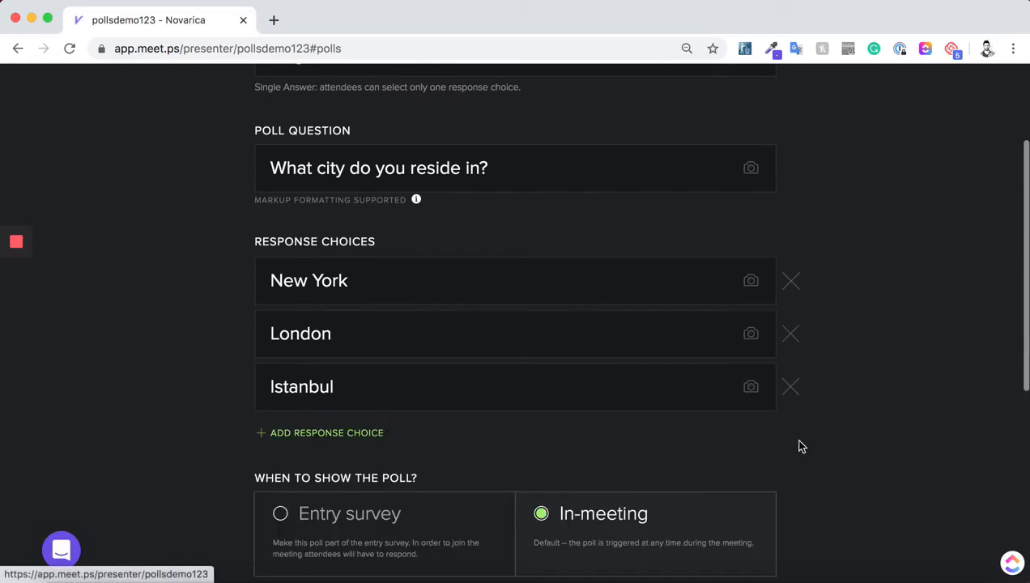
Step: Review the city poll's timing and other settings, and save it with the default In-meeting option
{"action": "scroll", "coordinate": [778, 394], "scroll_direction": "down", "scroll_amount": 5}
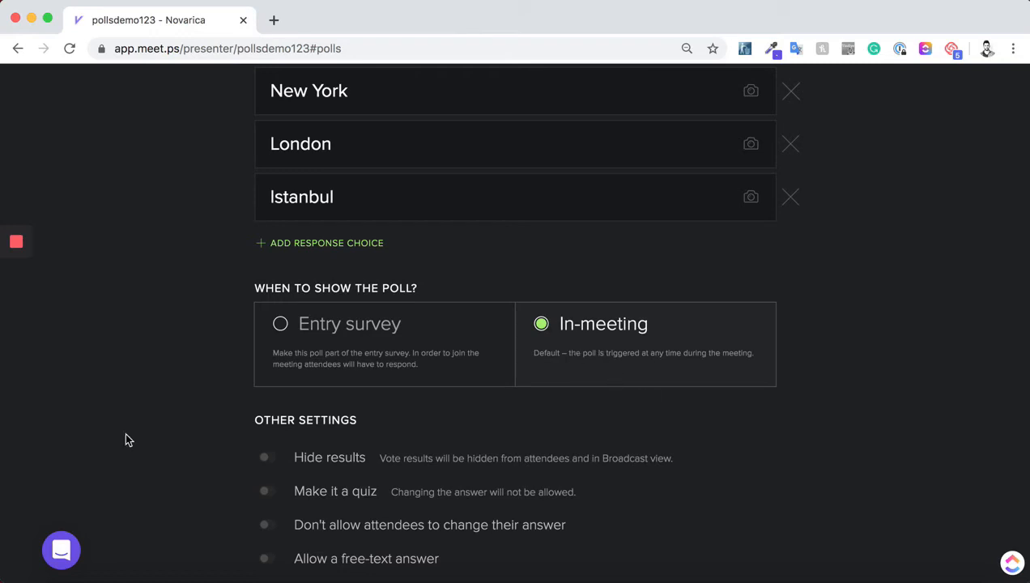
{"action": "scroll", "coordinate": [219, 437], "scroll_direction": "down", "scroll_amount": 3}
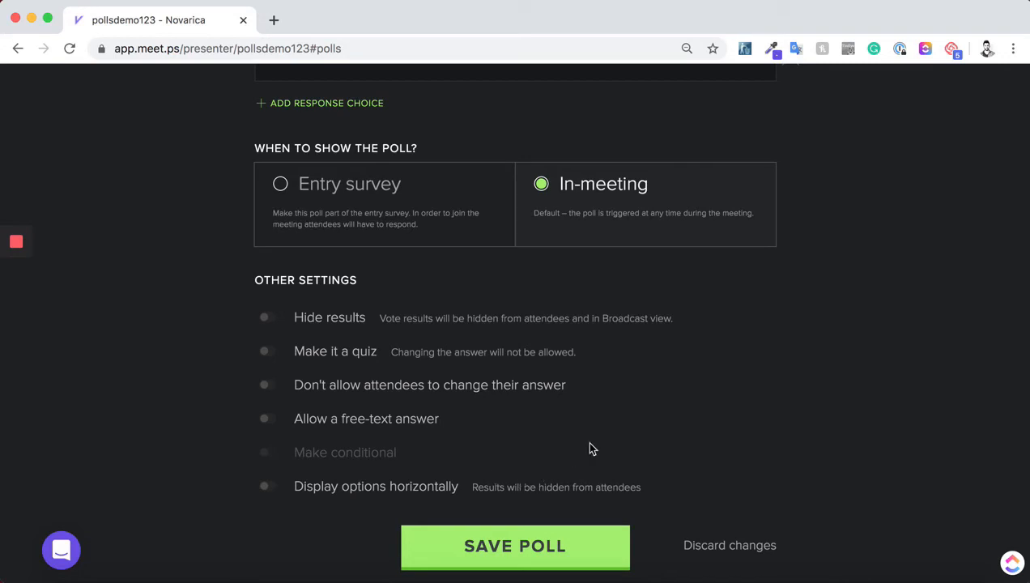
{"action": "scroll", "coordinate": [592, 442], "scroll_direction": "up", "scroll_amount": 5}
{"action": "scroll", "coordinate": [523, 312], "scroll_direction": "down", "scroll_amount": 5}
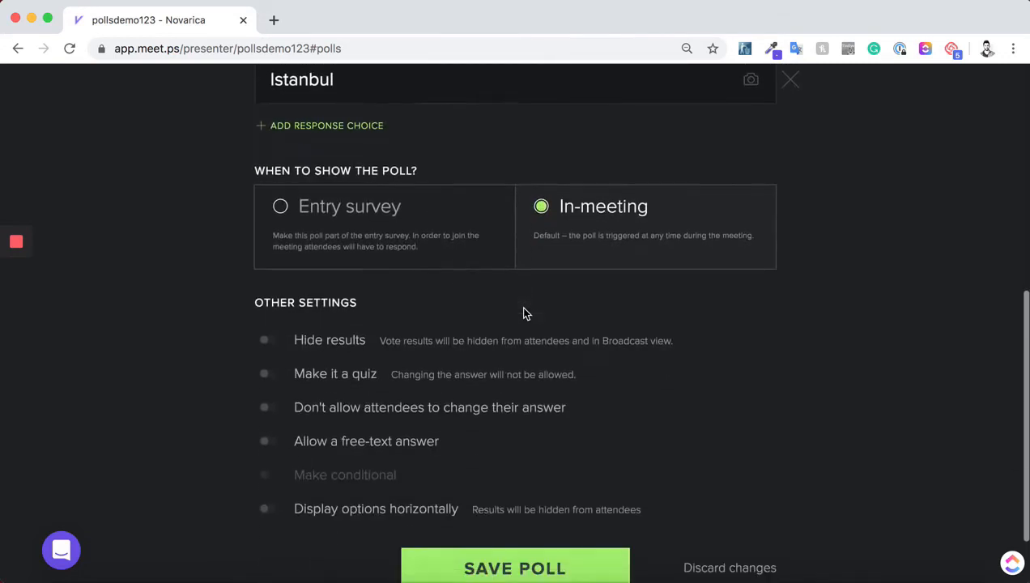
{"action": "scroll", "coordinate": [522, 313], "scroll_direction": "down", "scroll_amount": 2}
{"action": "left_click", "coordinate": [508, 492]}
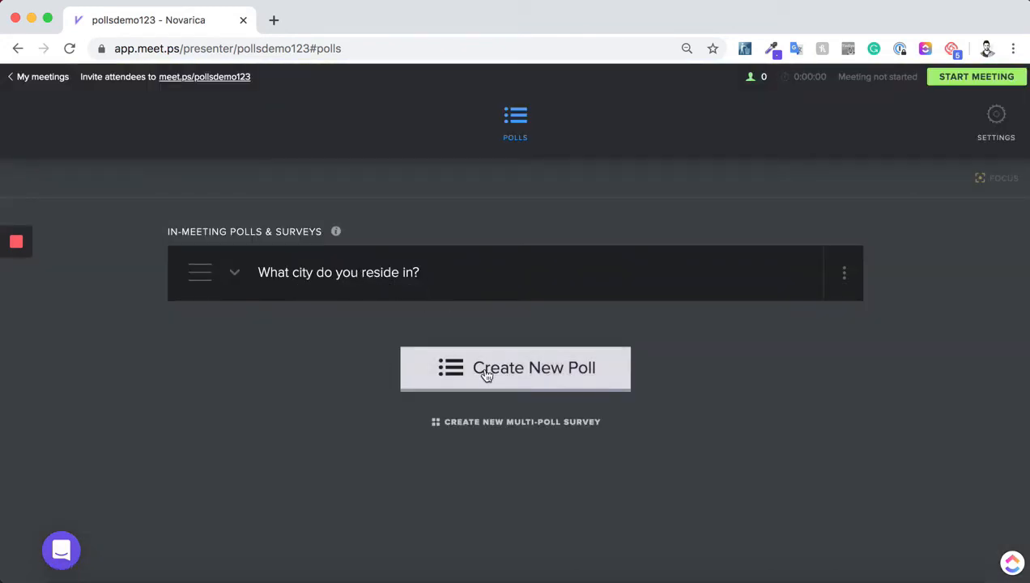
Step: Create and save a Free Text poll asking "Describe how you're feeling in one word"
{"action": "left_click", "coordinate": [534, 374]}
{"action": "left_click", "coordinate": [395, 213]}
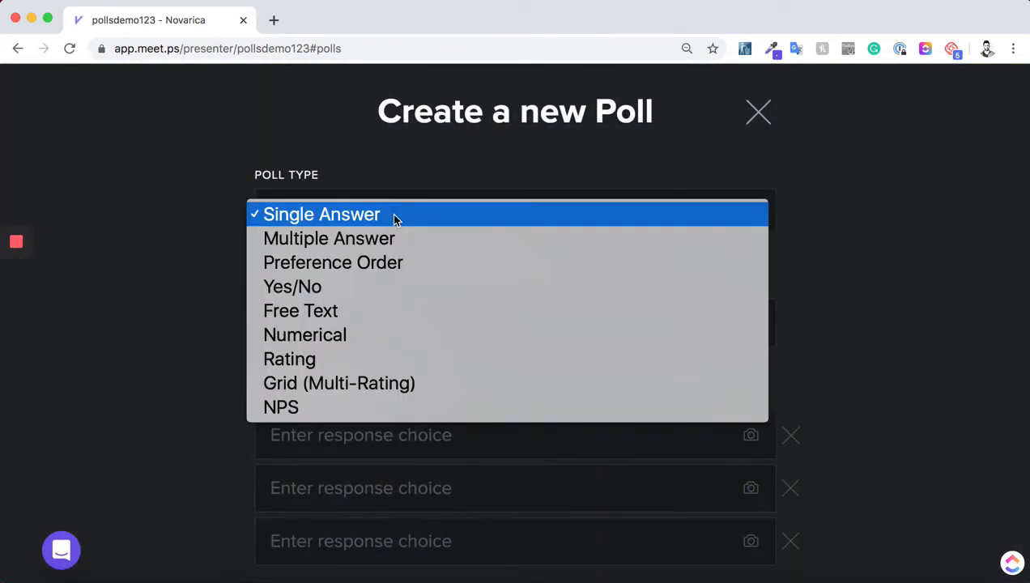
{"action": "left_click", "coordinate": [372, 309]}
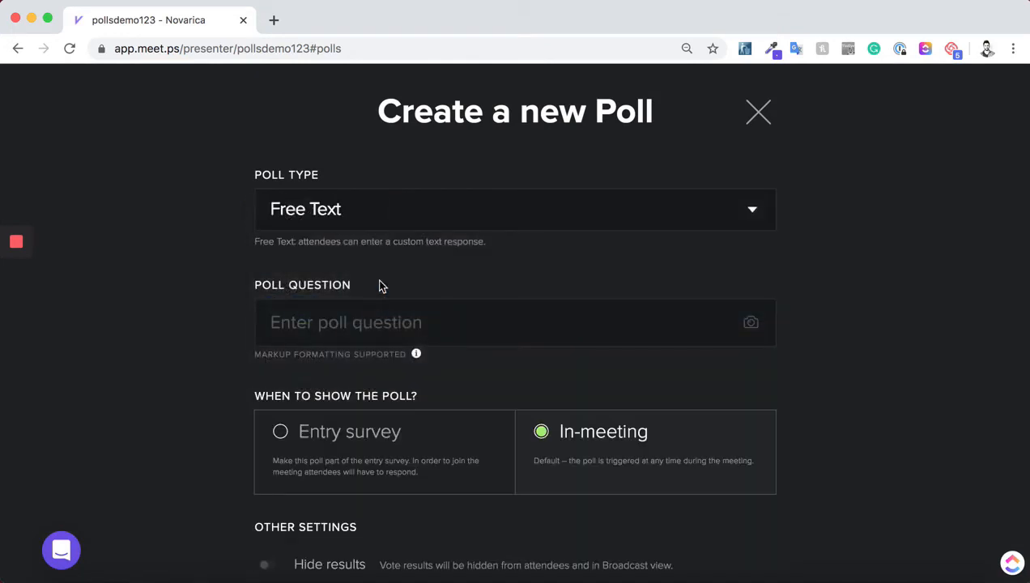
{"action": "type", "text": "Desci"}
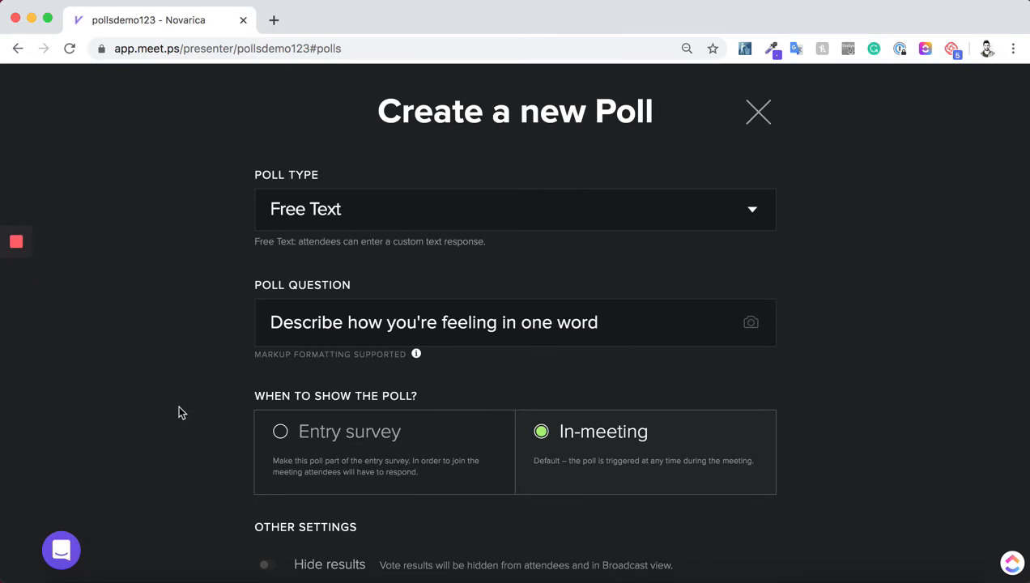
{"action": "scroll", "coordinate": [192, 405], "scroll_direction": "down", "scroll_amount": 5}
{"action": "left_click", "coordinate": [584, 566]}
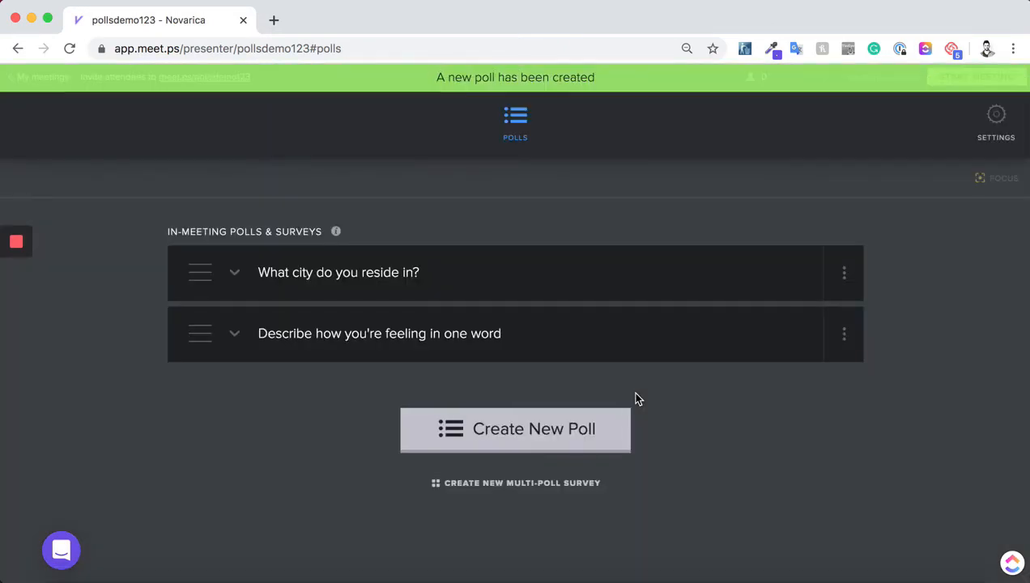
Step: Create a Grid (Multi-Rating) poll "Rate your experience with the following" with only the items User Interface, Attendee Experience and Quality of questions
{"action": "left_click", "coordinate": [490, 435]}
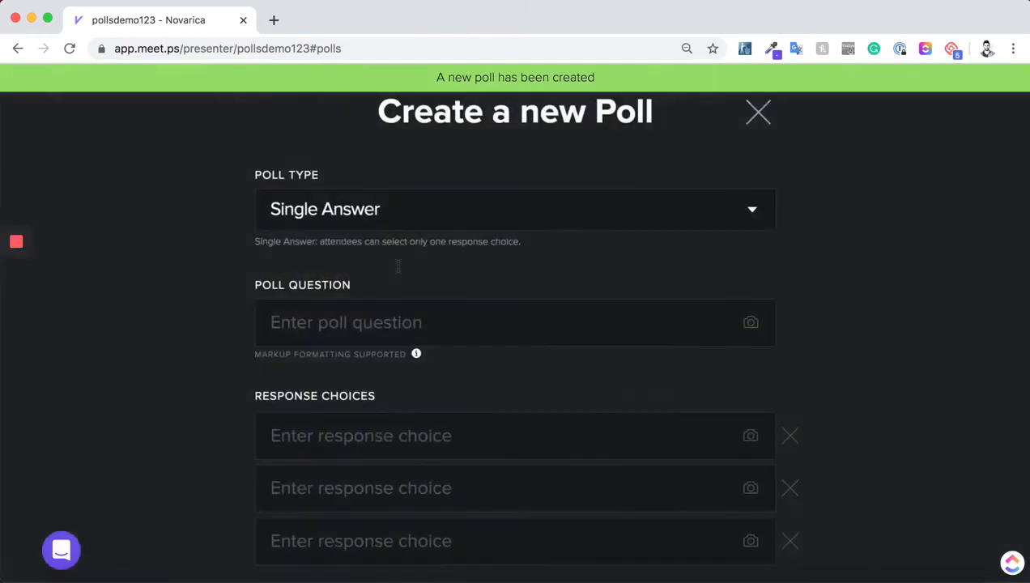
{"action": "left_click", "coordinate": [365, 230]}
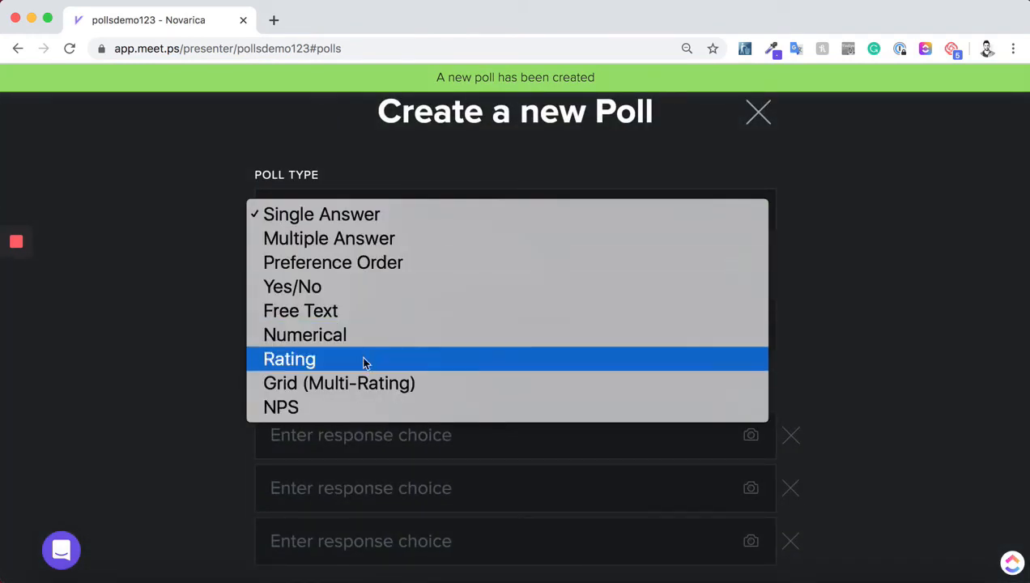
{"action": "left_click", "coordinate": [305, 389]}
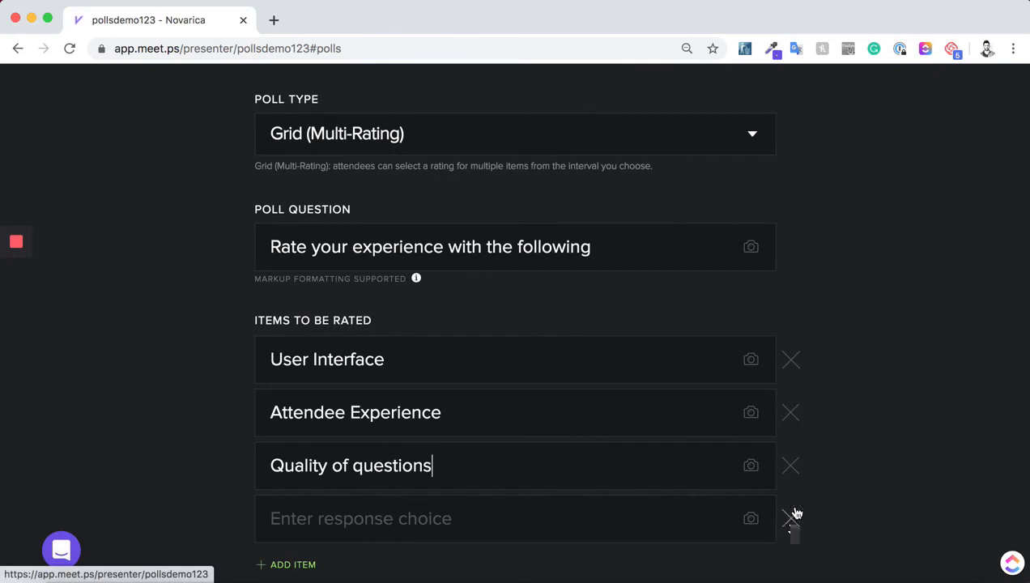
{"action": "left_click", "coordinate": [791, 522]}
Step: Set the grid poll's rating range from 0 to 5 and save the poll
{"action": "scroll", "coordinate": [810, 421], "scroll_direction": "down", "scroll_amount": 5}
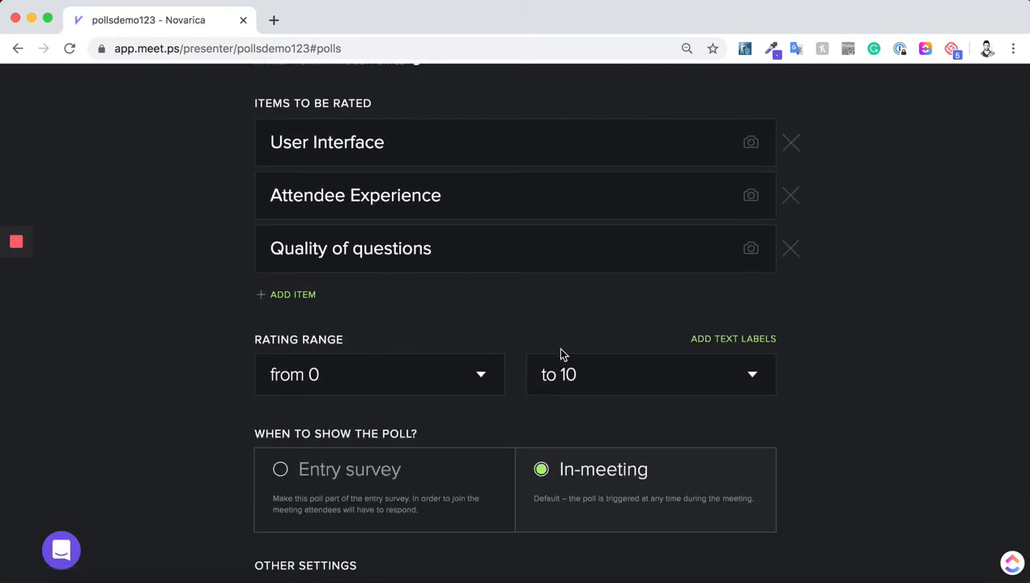
{"action": "left_click", "coordinate": [418, 386]}
{"action": "left_click", "coordinate": [592, 388]}
{"action": "left_click", "coordinate": [591, 386]}
{"action": "left_click", "coordinate": [565, 265]}
{"action": "scroll", "coordinate": [249, 340], "scroll_direction": "down", "scroll_amount": 3}
{"action": "left_click", "coordinate": [504, 499]}
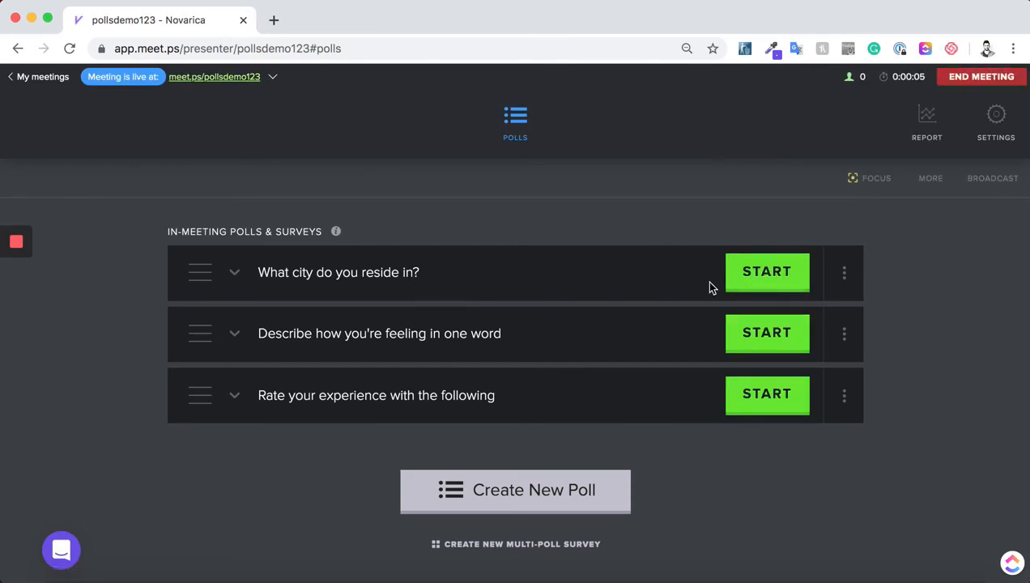
Step: Start the city, one-word feeling and experience rating polls in the live meeting
{"action": "left_click", "coordinate": [743, 287]}
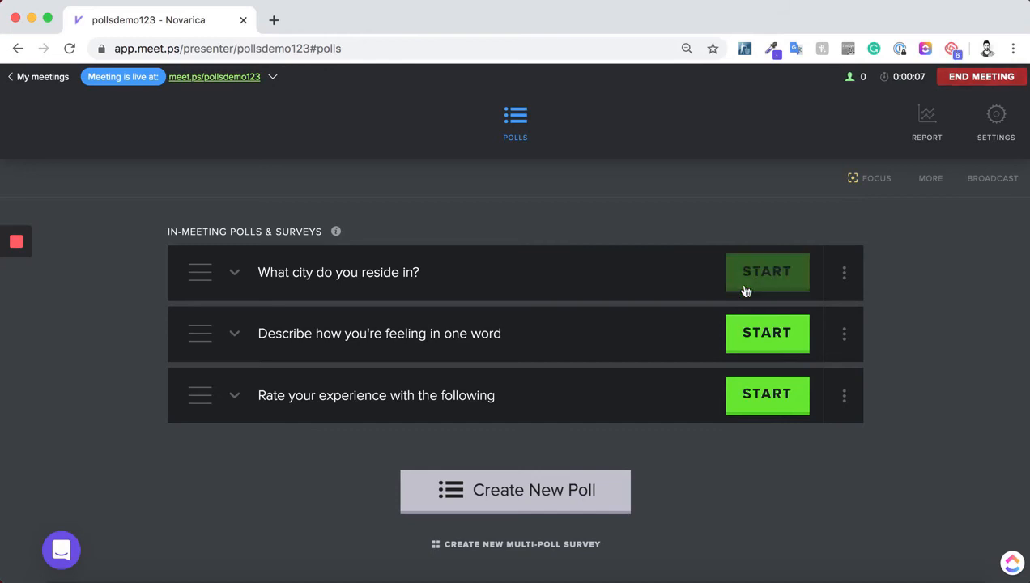
{"action": "left_click", "coordinate": [752, 338]}
{"action": "left_click", "coordinate": [757, 399]}
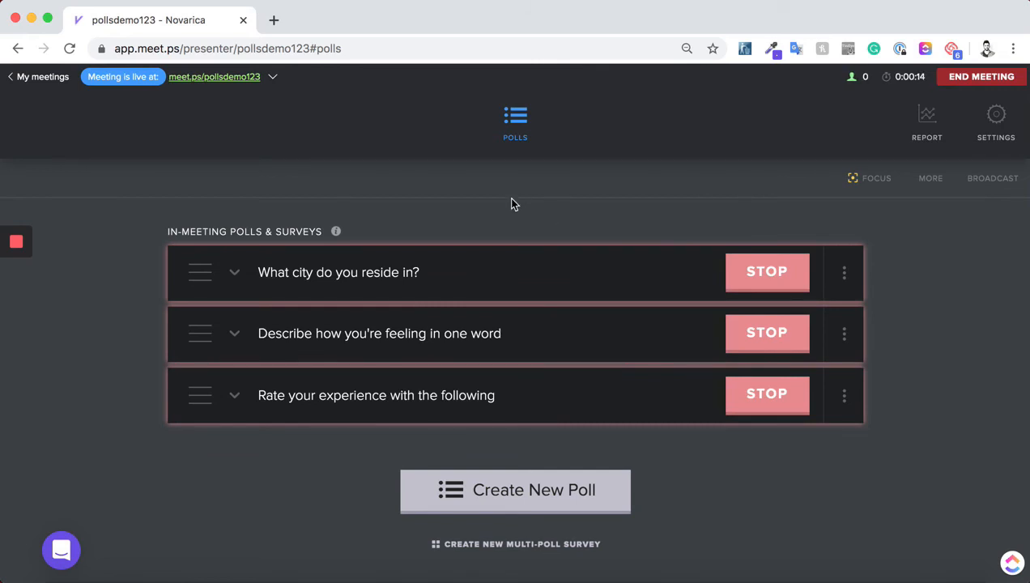
Step: Switch to the attendee's browser window and answer the city poll with New York, continuing to the following poll
{"action": "key", "text": "super+grave"}
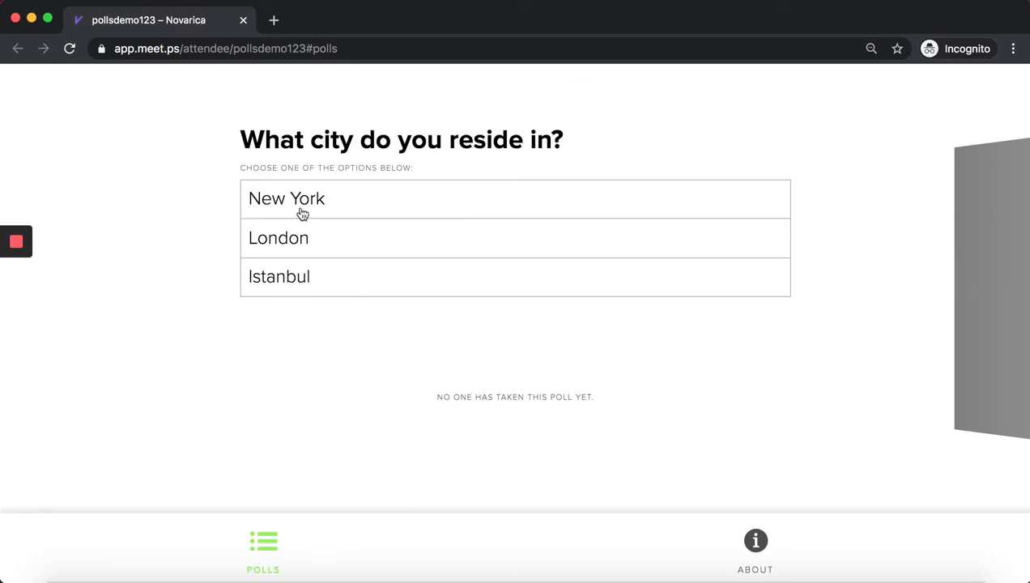
{"action": "left_click", "coordinate": [336, 209]}
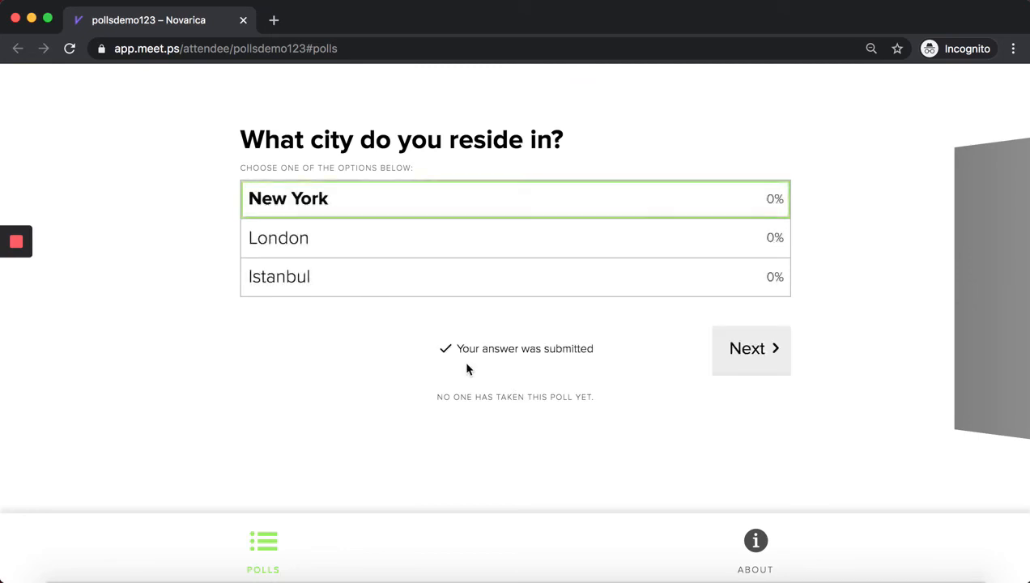
{"action": "left_click", "coordinate": [742, 369]}
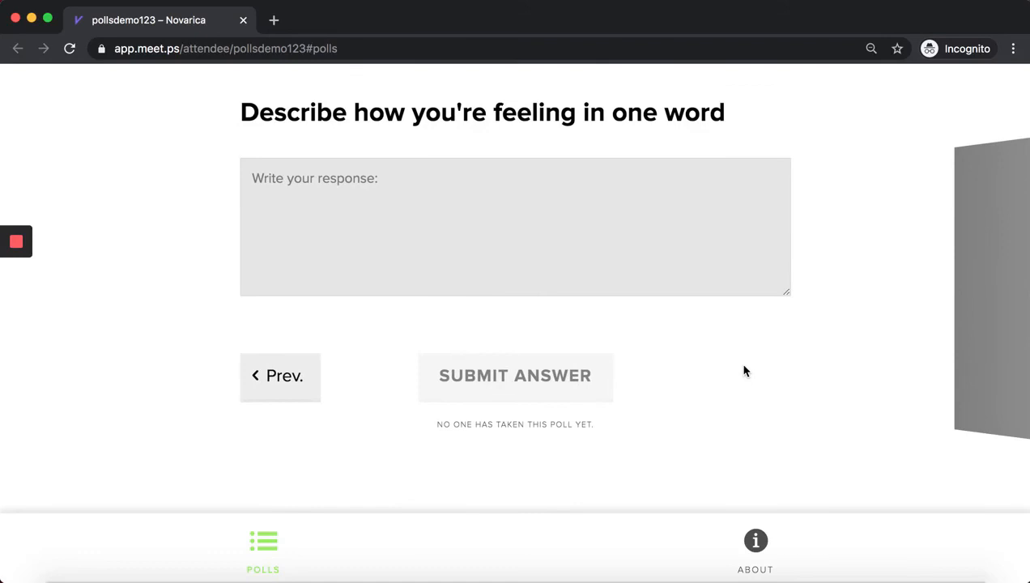
Step: Submit "Happy" as the attendee's answer to the one-word feeling poll
{"action": "left_click", "coordinate": [456, 225]}
{"action": "type", "text": "Happy"}
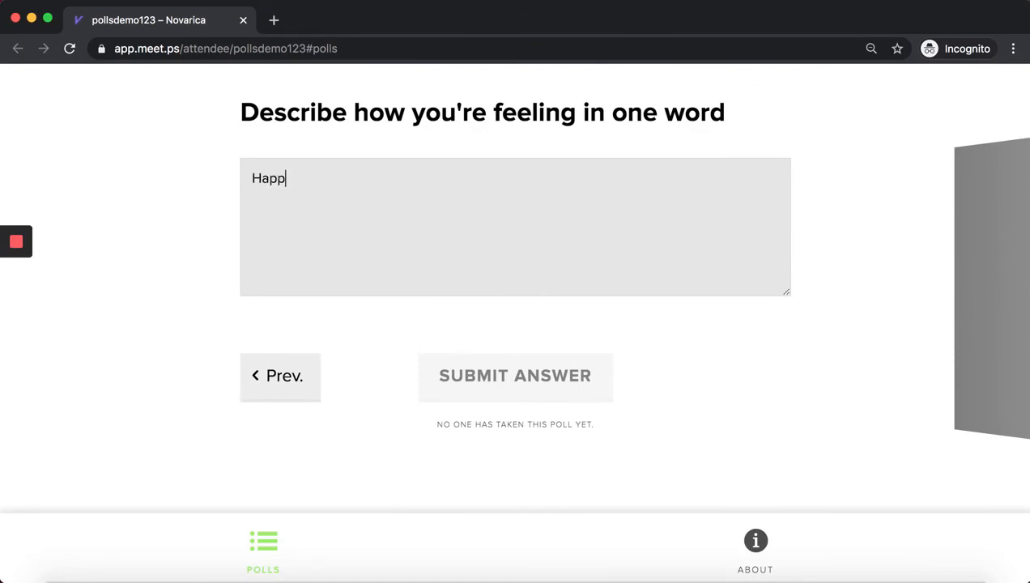
{"action": "left_click", "coordinate": [512, 368]}
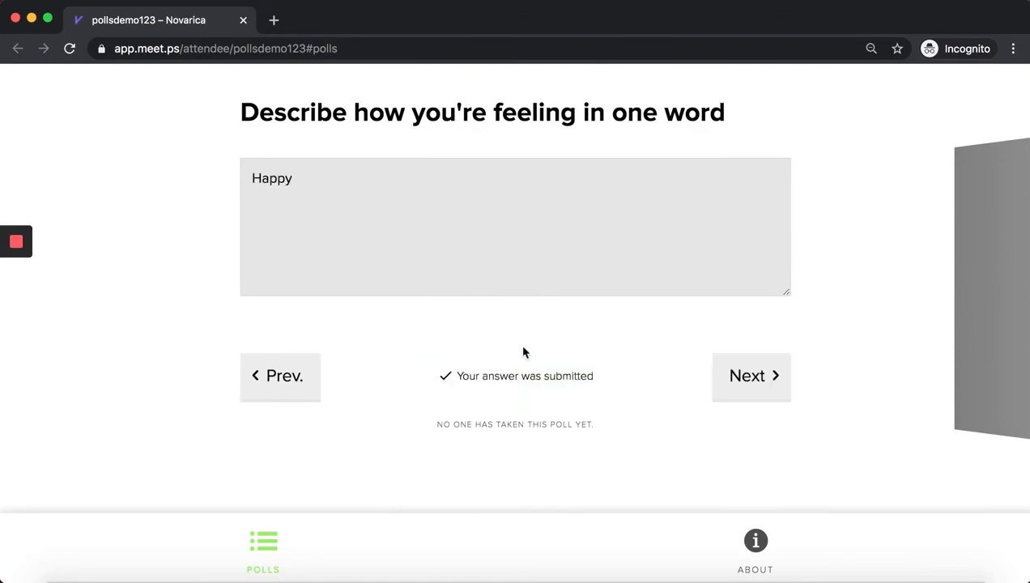
Step: Continue to the experience rating poll, rate User Interface, Attendee Experience and Quality of questions 5 each, and submit the answer
{"action": "left_click", "coordinate": [759, 374]}
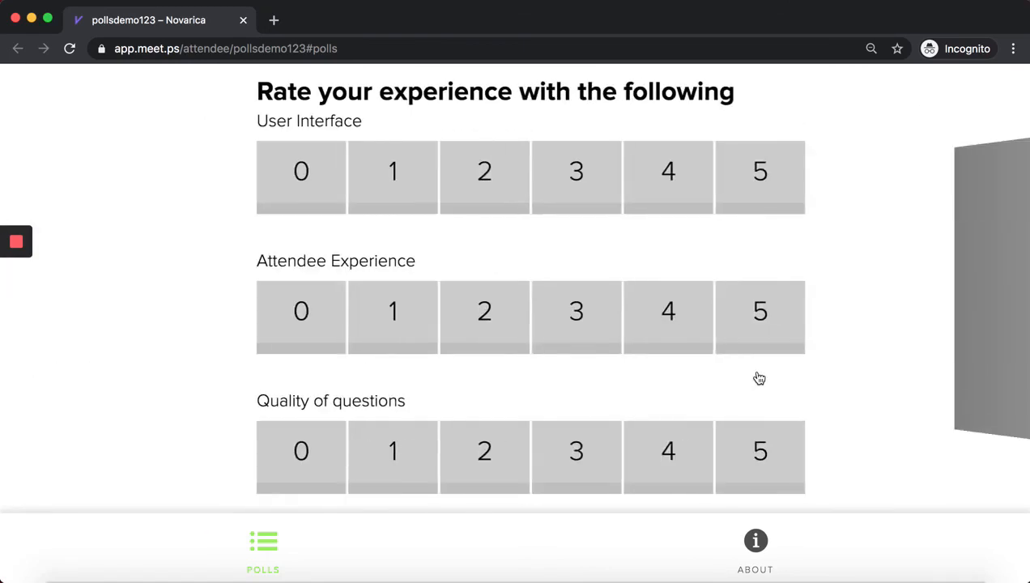
{"action": "left_click", "coordinate": [580, 187]}
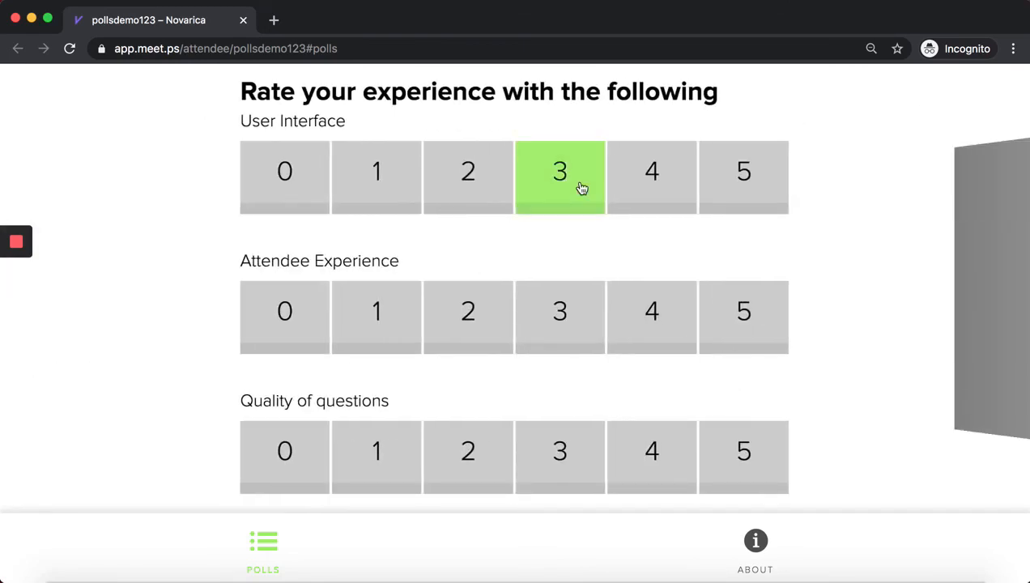
{"action": "left_click", "coordinate": [722, 171]}
{"action": "left_click", "coordinate": [740, 312]}
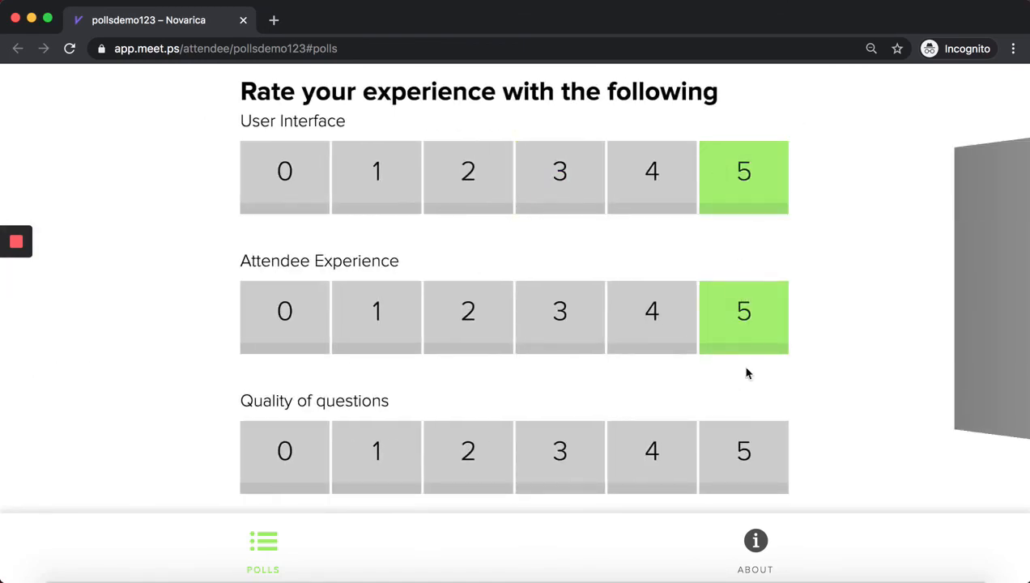
{"action": "left_click", "coordinate": [742, 435]}
{"action": "scroll", "coordinate": [777, 389], "scroll_direction": "down", "scroll_amount": 2}
{"action": "scroll", "coordinate": [729, 373], "scroll_direction": "down", "scroll_amount": 3}
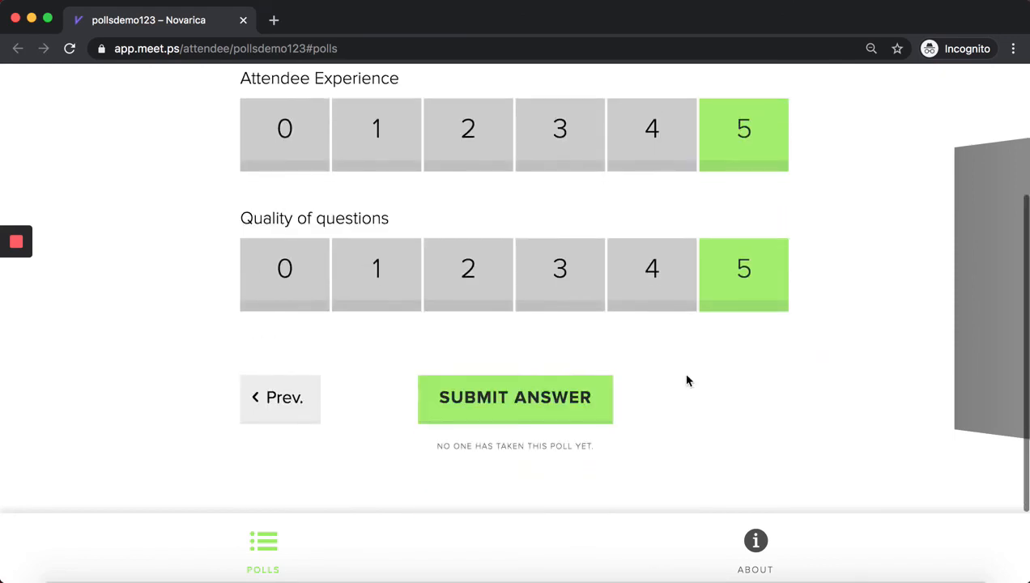
{"action": "left_click", "coordinate": [501, 407]}
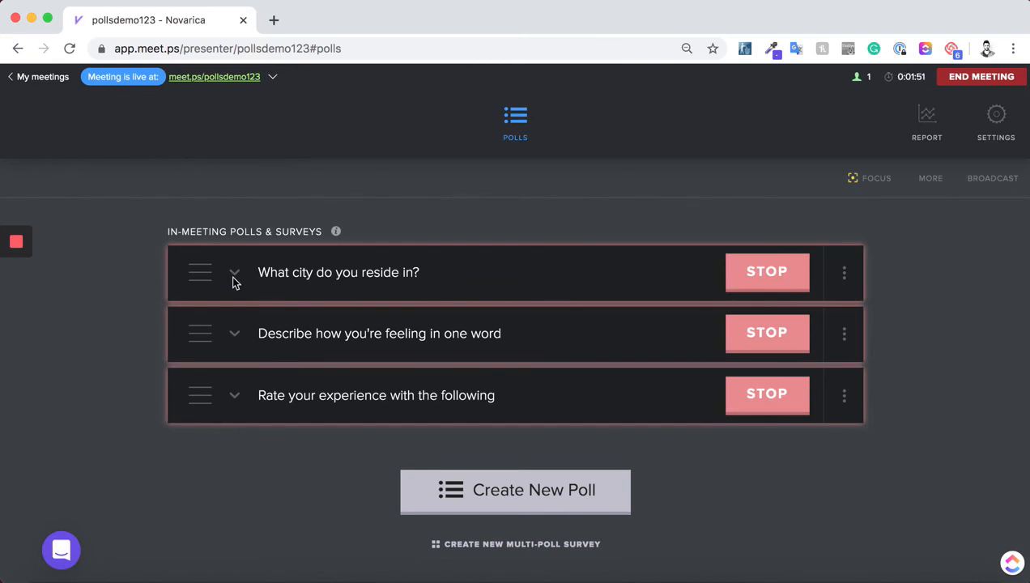
Step: In the presenter's browser window, expand the city, one-word feeling and experience rating polls to view their live results
{"action": "left_click", "coordinate": [233, 274]}
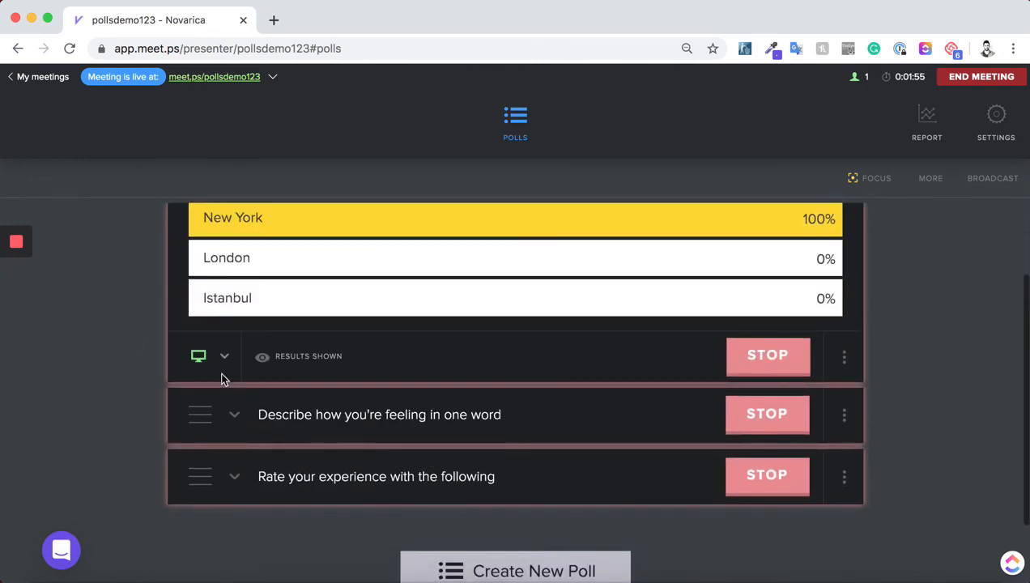
{"action": "left_click", "coordinate": [234, 415]}
{"action": "scroll", "coordinate": [162, 433], "scroll_direction": "down", "scroll_amount": 3}
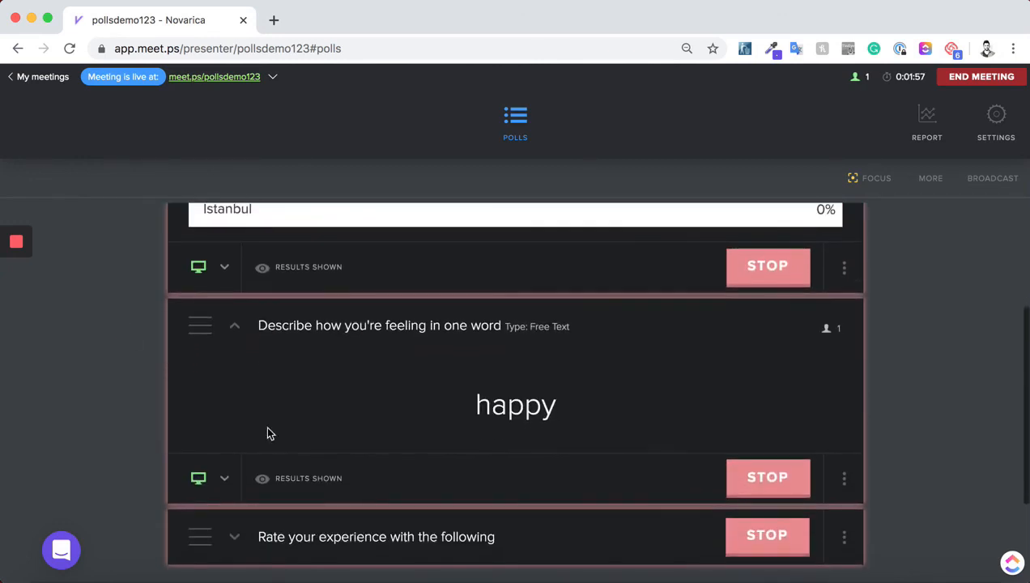
{"action": "left_click", "coordinate": [234, 539]}
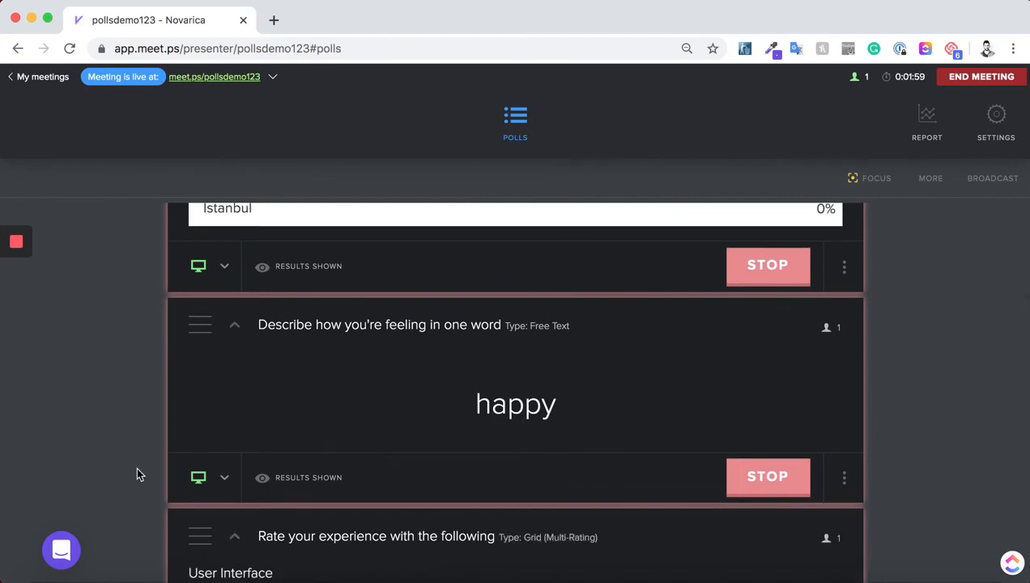